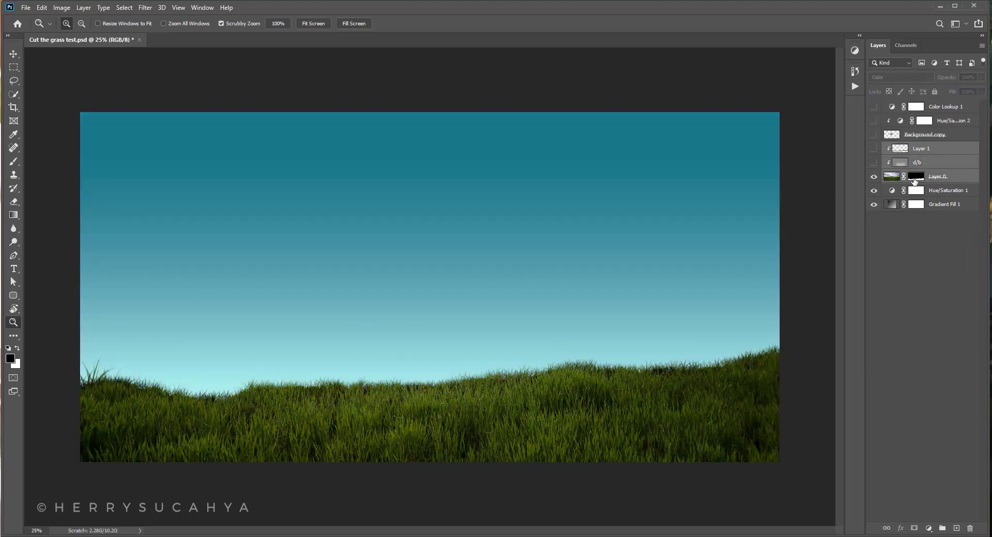
Step: Compare the grass cutout with the original photo by disabling and re-enabling the mask on Layer 0
shift+click(915, 178)
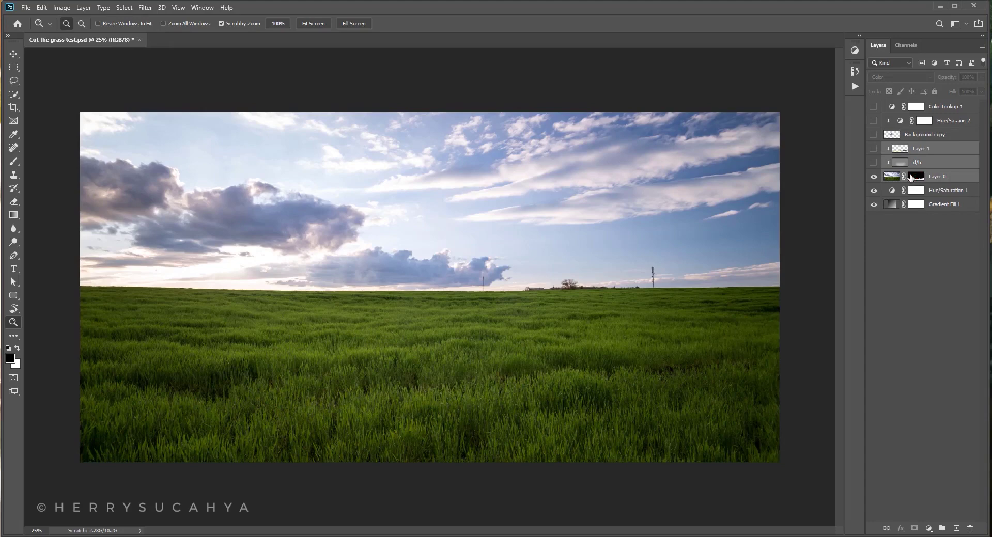
shift+click(911, 177)
key(v)
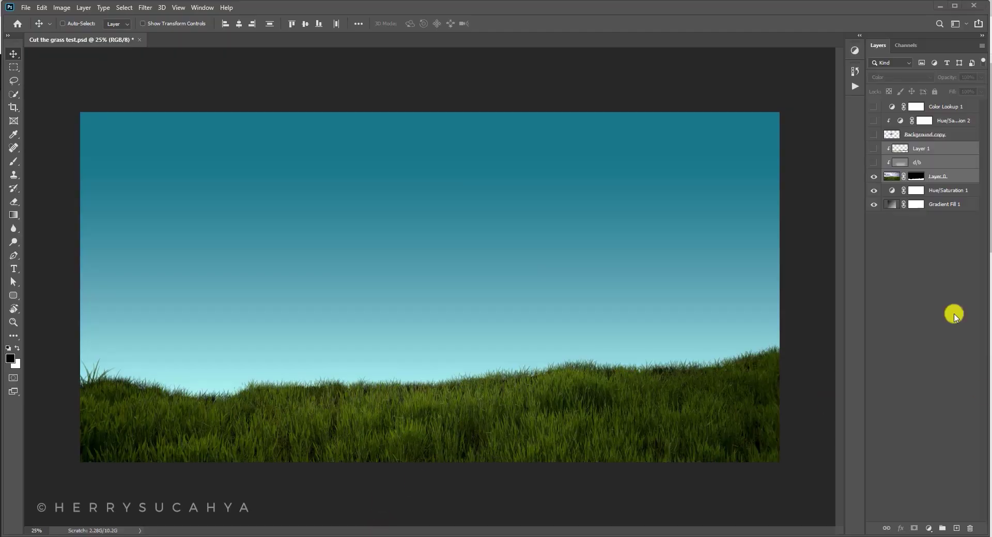
Step: Open agriculture-clouds-countryside-cropland-391831.jpg as its own document and close Cut the grass test.psd without saving its changes
drag(553, 0, 555, 25)
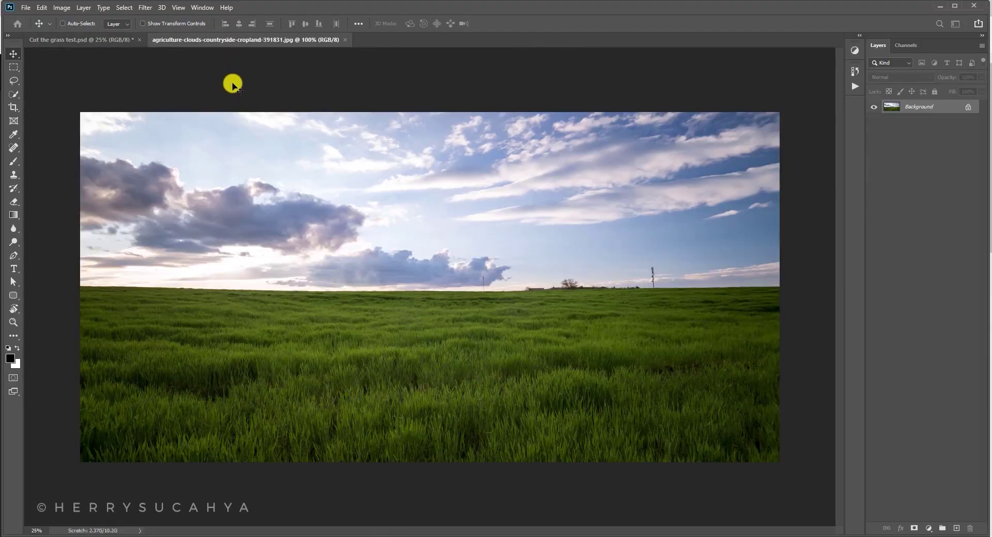
click(139, 40)
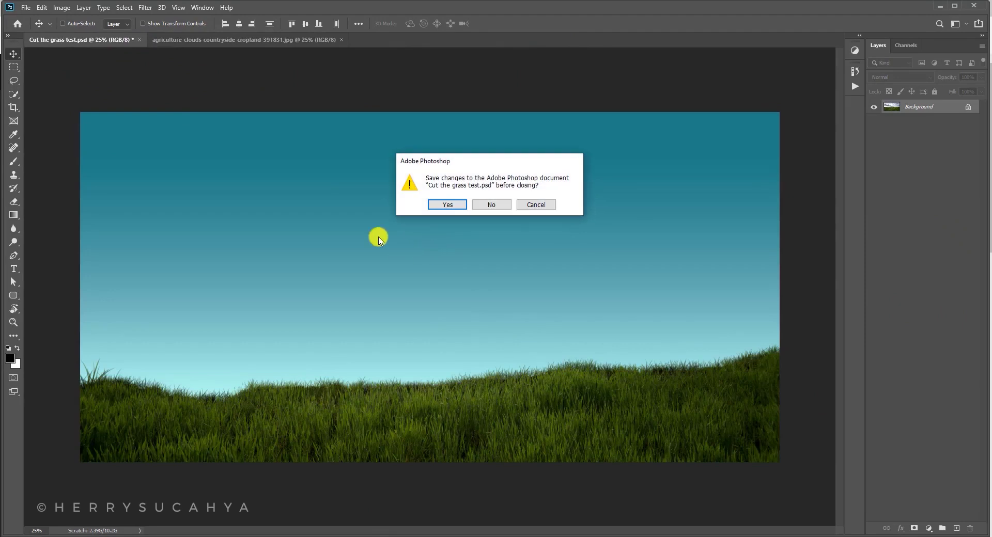
click(488, 206)
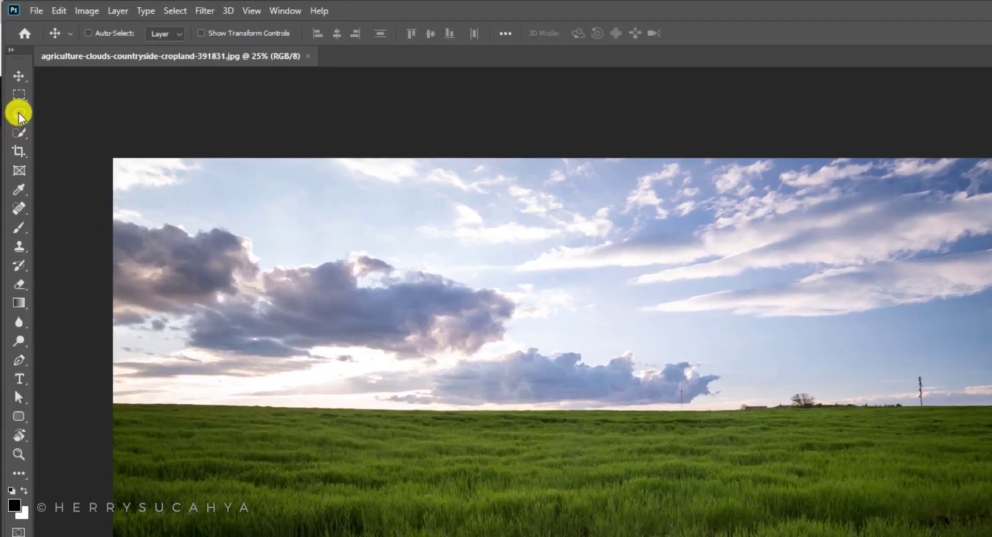
Step: Lasso the foreground grass across the photo's full width, with a gently wavy upper edge running down to the image's lower border
click(15, 81)
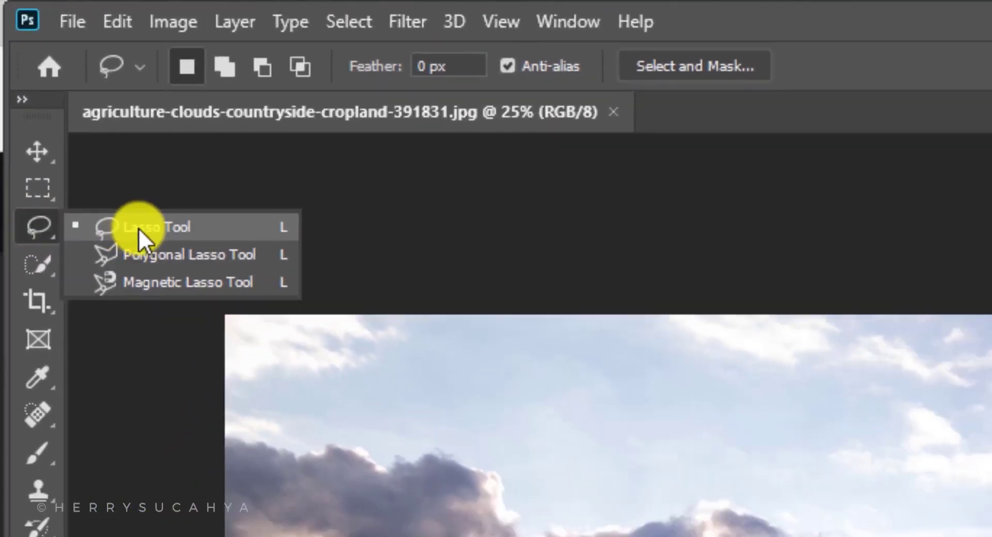
click(49, 80)
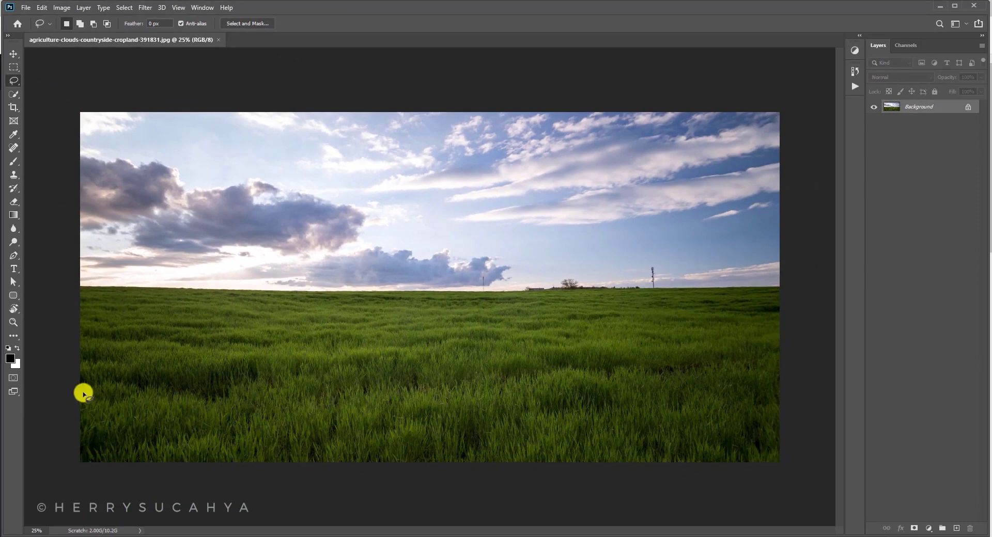
mouse_move(84, 395)
mouse_down()
mouse_move(204, 406)
mouse_move(802, 371)
mouse_move(817, 471)
mouse_move(232, 535)
mouse_up()
mouse_move(32, 507)
mouse_down()
mouse_move(25, 454)
mouse_move(31, 389)
mouse_up()
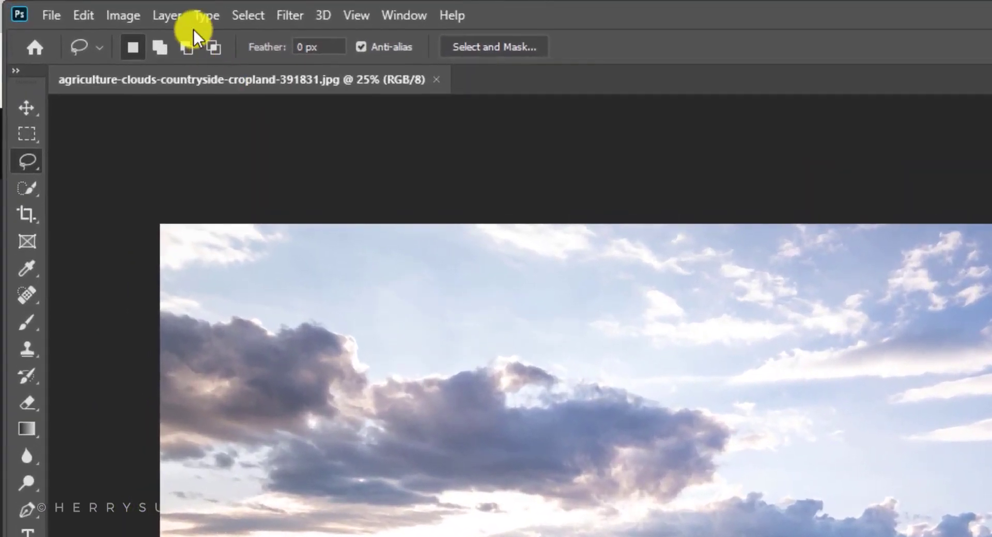
Step: Add a layer mask that reveals only the selected grass
click(167, 15)
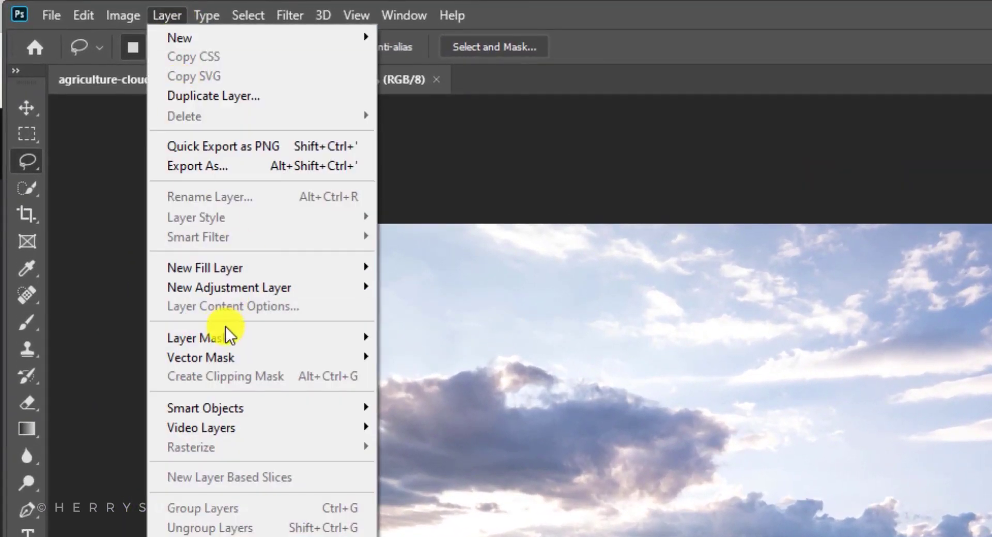
mouse_move(234, 339)
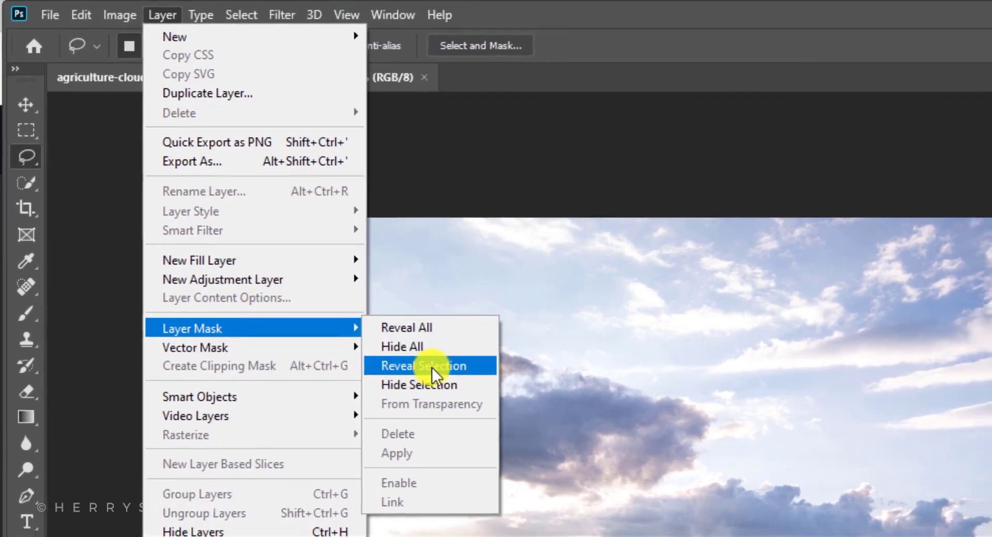
click(429, 378)
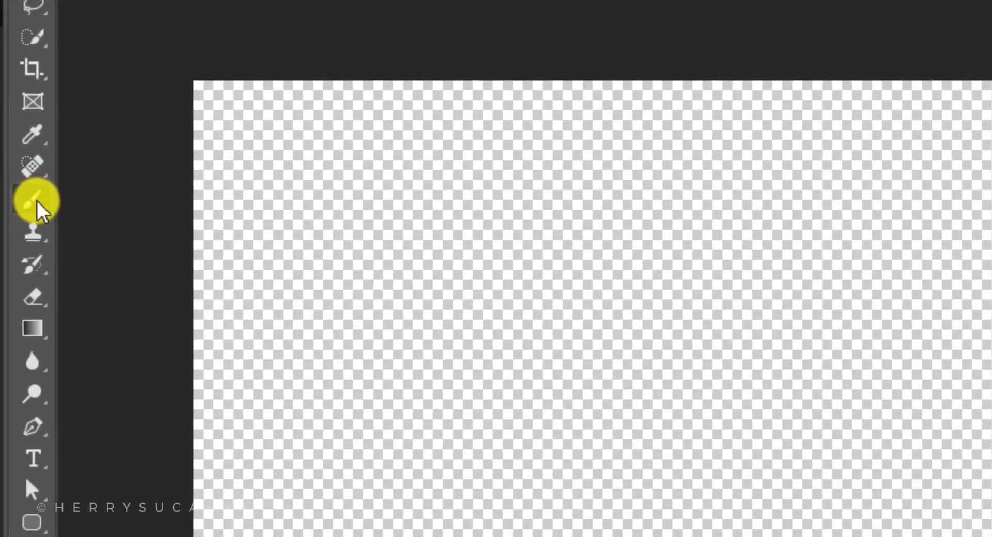
Step: Activate the Brush tool and append the Legacy Brushes set to the brush presets
right_click(15, 163)
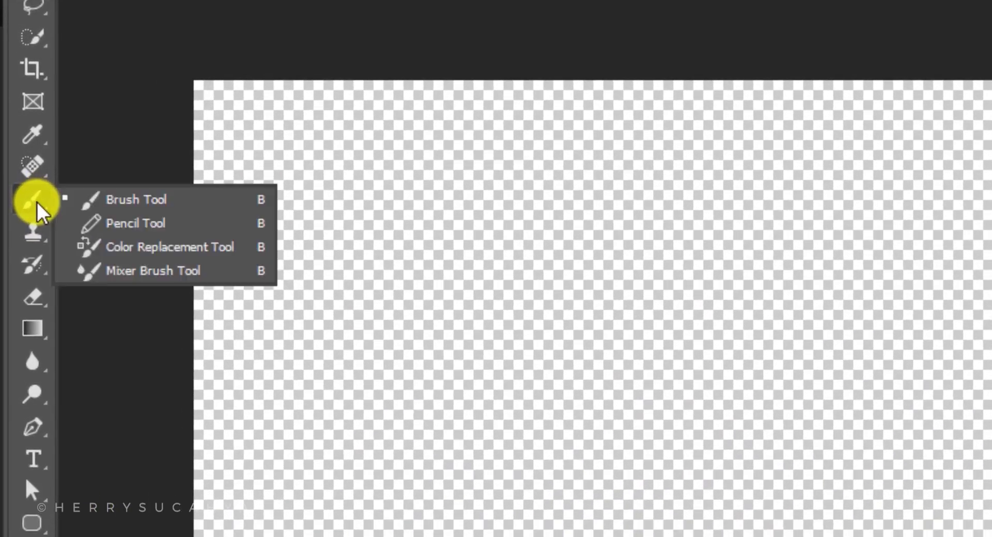
click(151, 208)
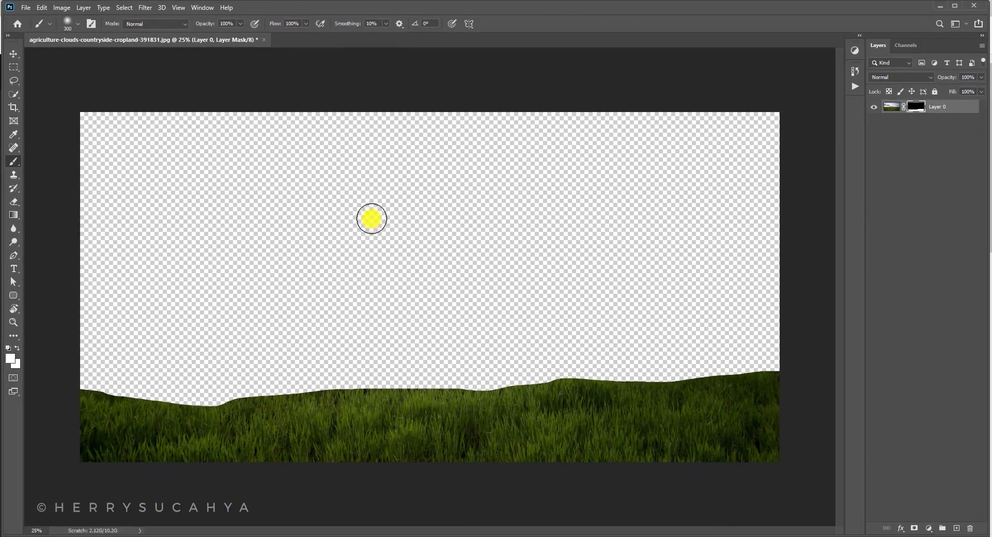
right_click(400, 167)
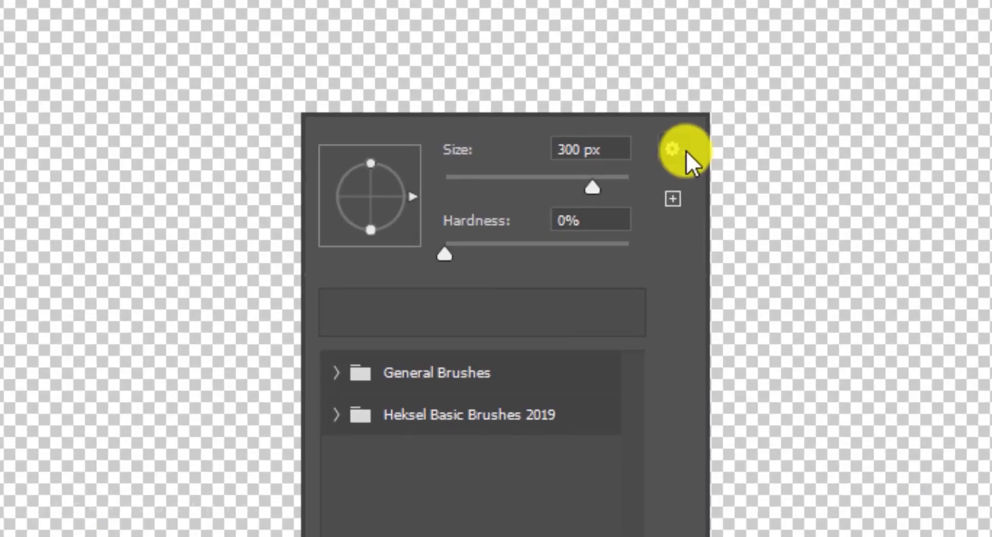
click(538, 181)
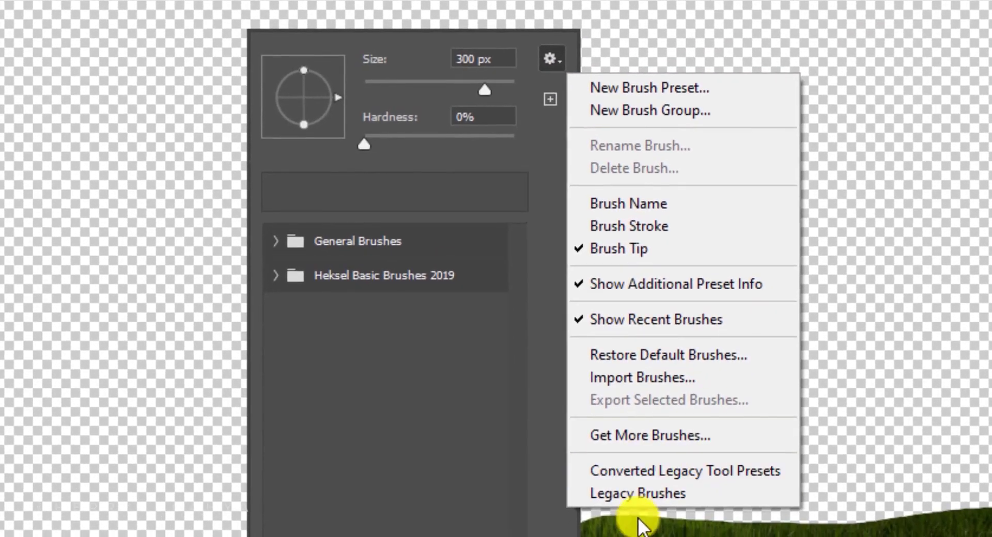
click(620, 496)
click(385, 118)
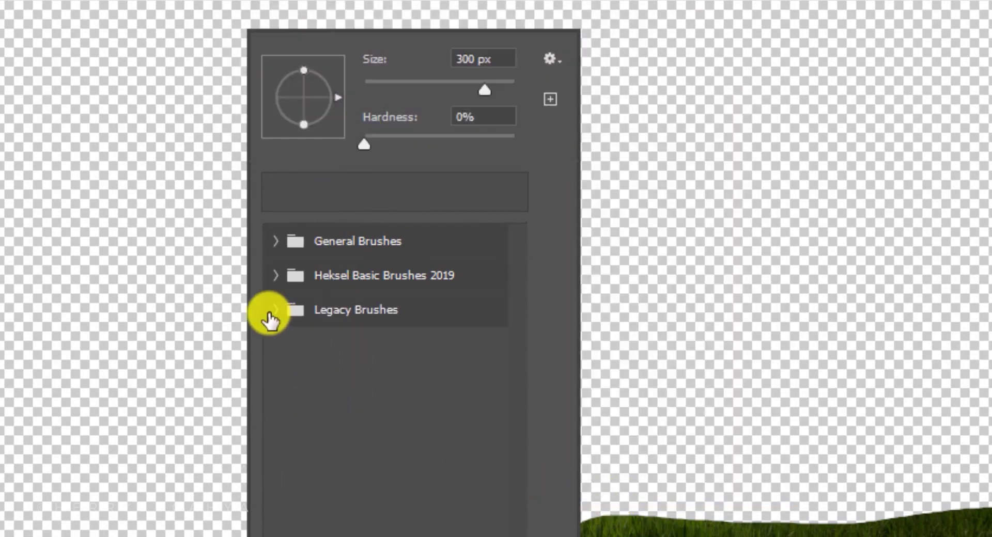
Step: Choose the 134 px grass brush from the Default Brushes within Legacy Brushes
click(276, 310)
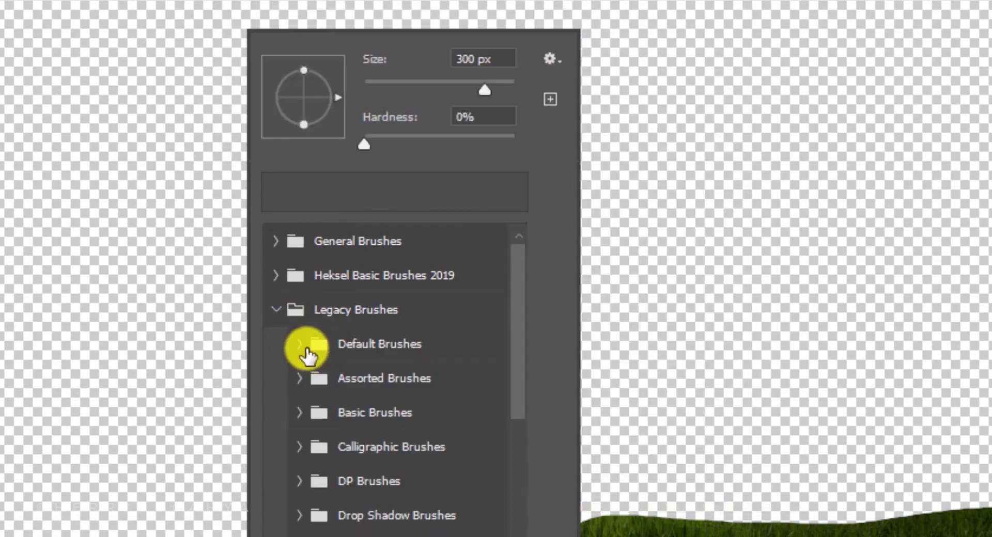
click(300, 347)
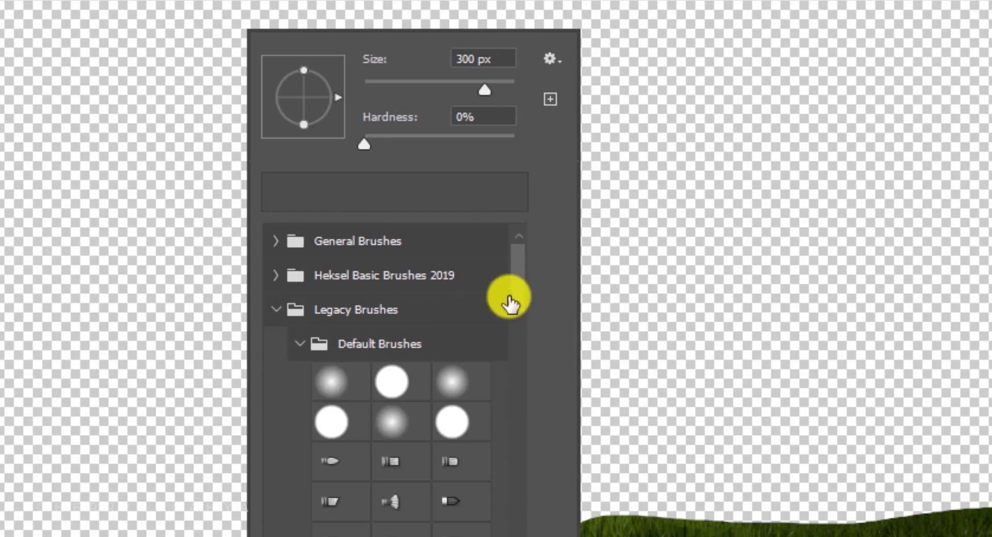
drag(519, 290, 516, 392)
scroll(444, 454, down, 2)
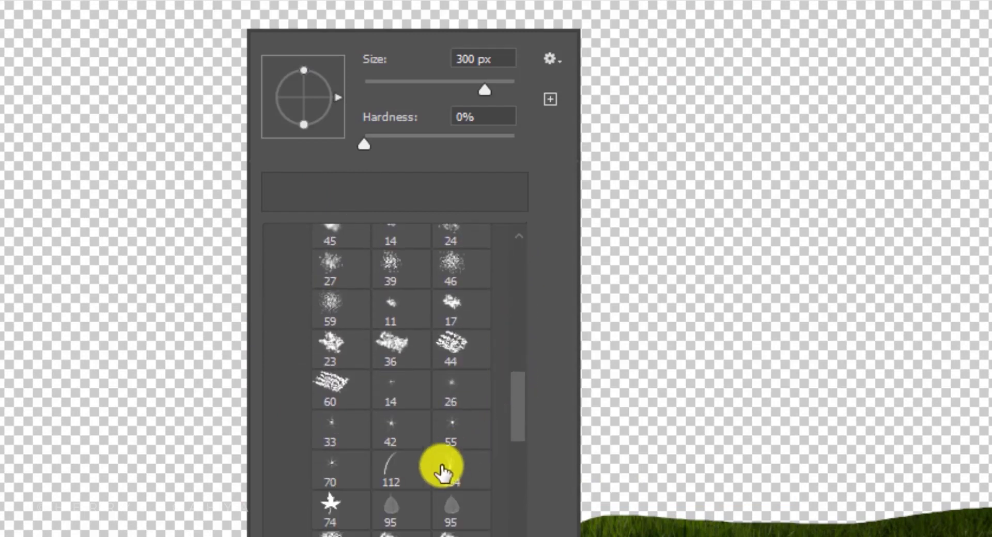
click(455, 471)
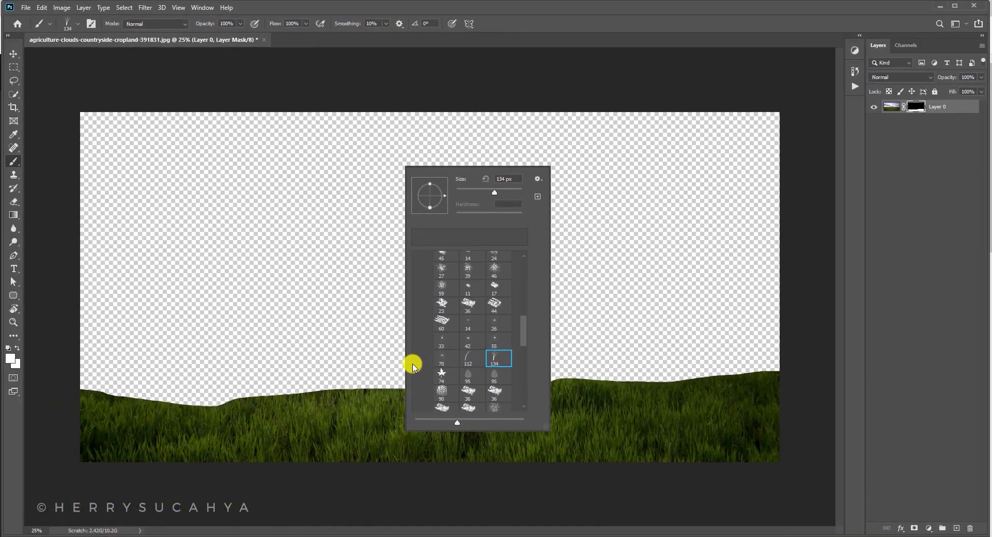
click(563, 9)
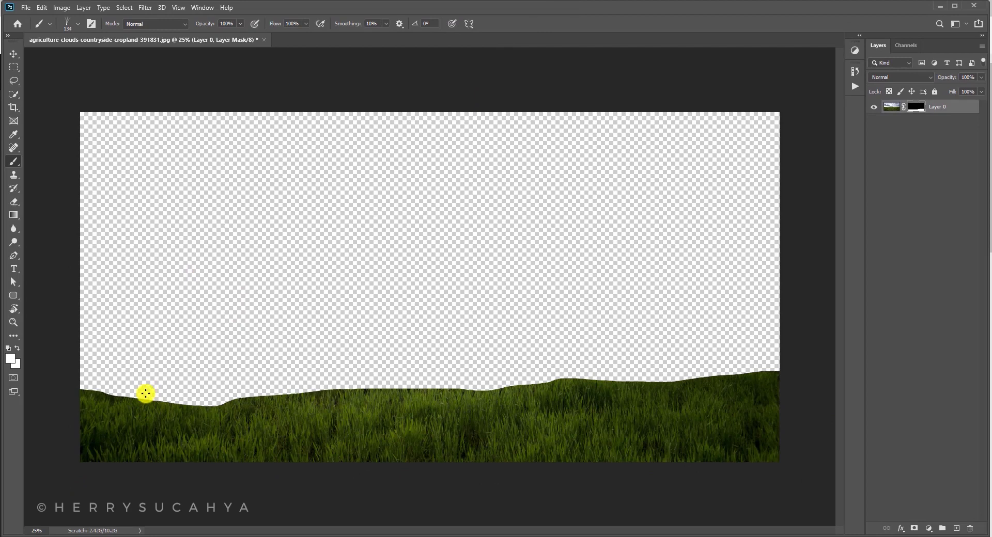
Step: Review the grass brush's scattering and tip shape settings
key(F5)
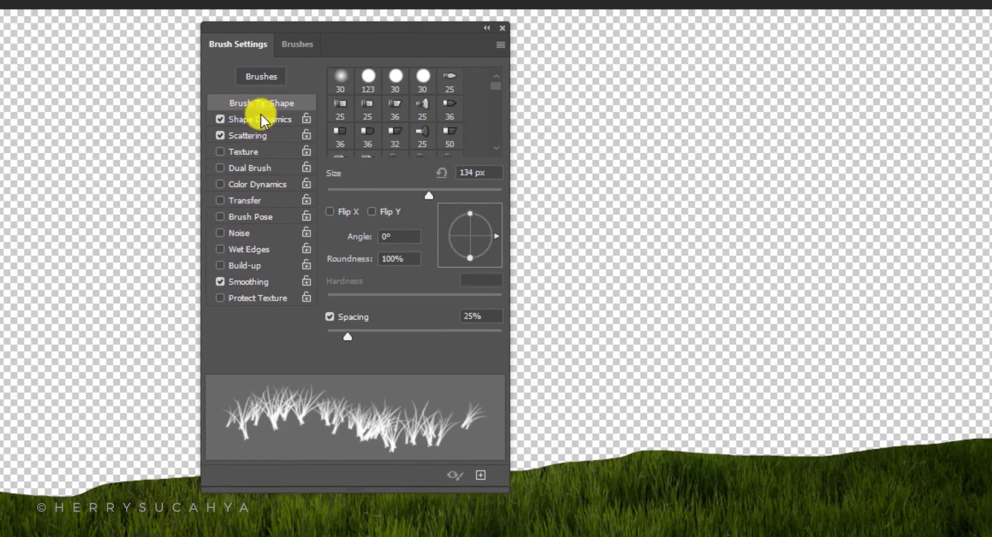
click(265, 136)
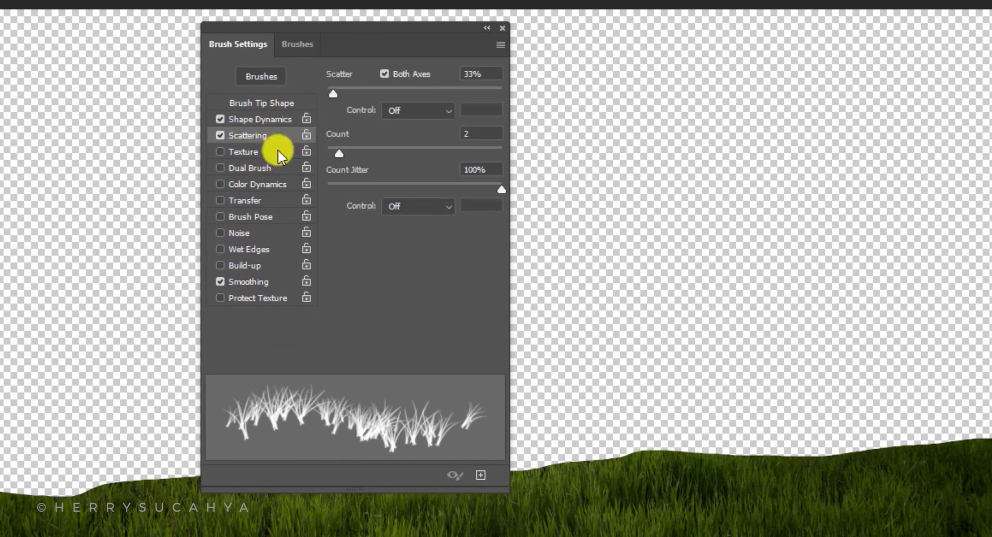
click(277, 103)
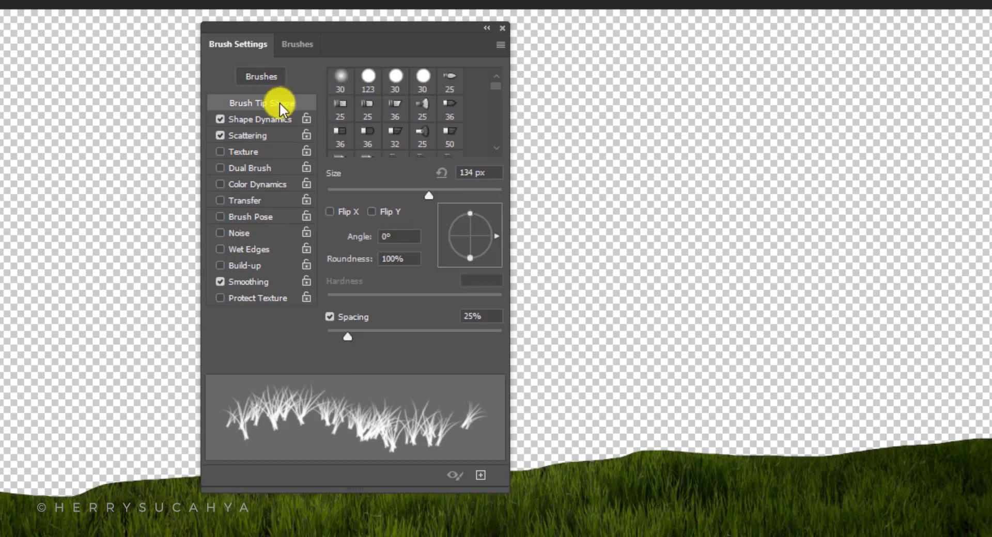
click(504, 29)
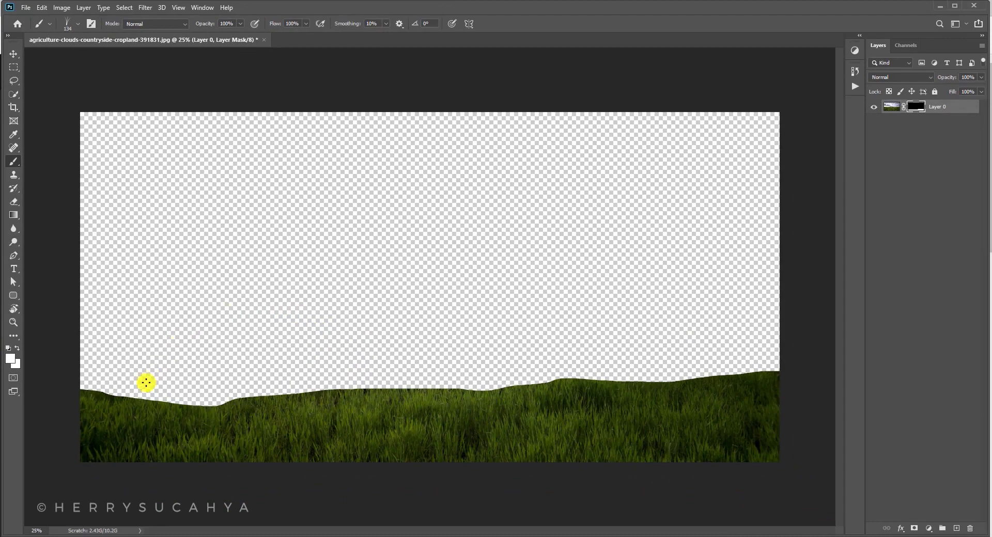
Step: Set the grass brush size to 228 px and paint white grass blades on the mask along the hill's entire upper edge
right_click(163, 329)
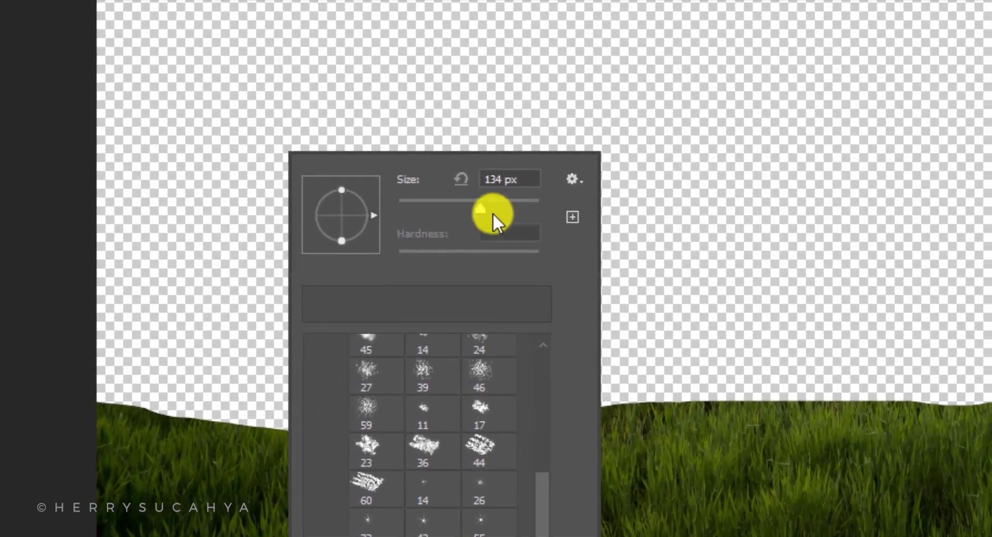
drag(278, 293, 287, 290)
mouse_move(178, 406)
mouse_down()
mouse_move(75, 401)
mouse_move(127, 416)
mouse_up()
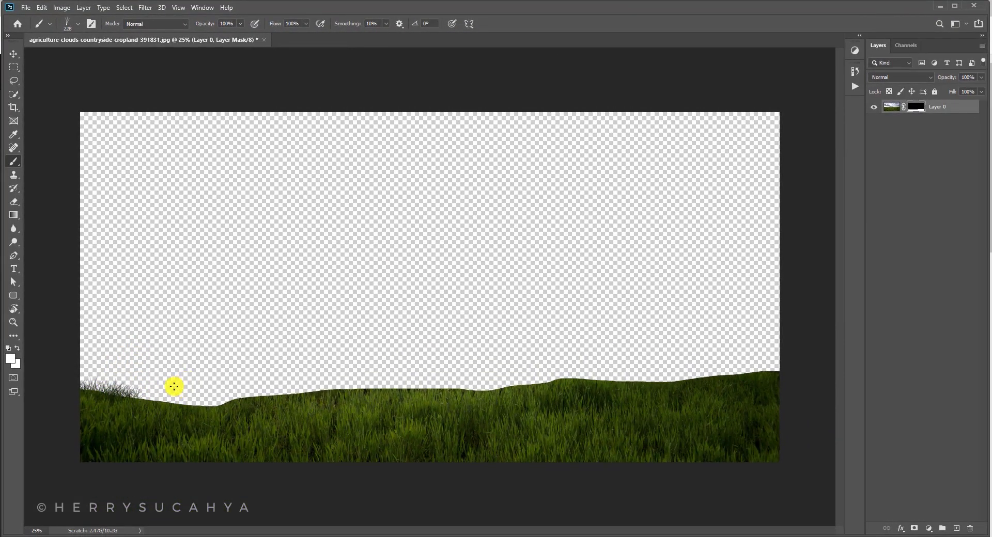
mouse_move(157, 396)
mouse_down()
mouse_move(206, 403)
mouse_move(745, 376)
mouse_move(299, 405)
mouse_move(106, 399)
mouse_move(164, 426)
mouse_up()
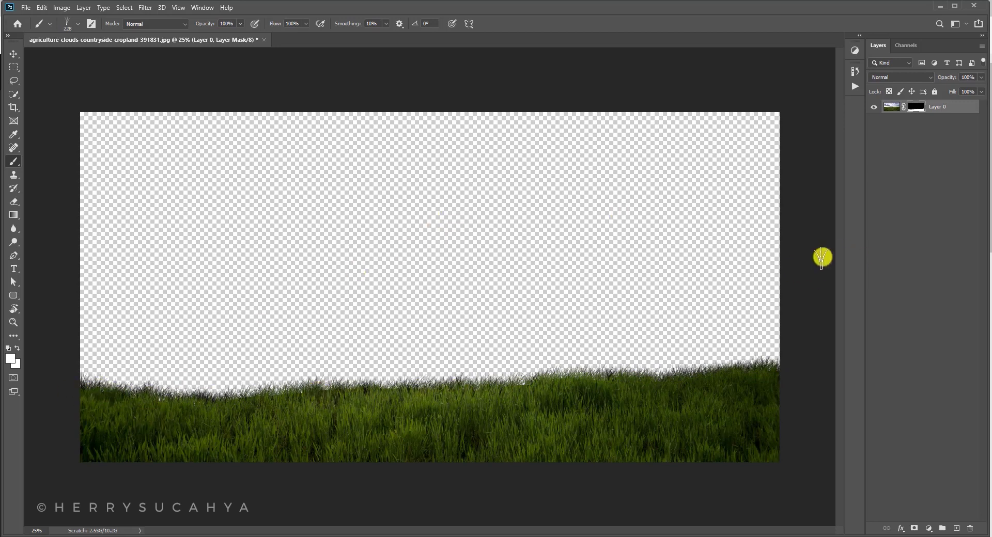
key(z)
mouse_move(480, 387)
mouse_down()
mouse_move(525, 359)
mouse_move(496, 370)
mouse_move(484, 391)
mouse_move(513, 385)
mouse_up()
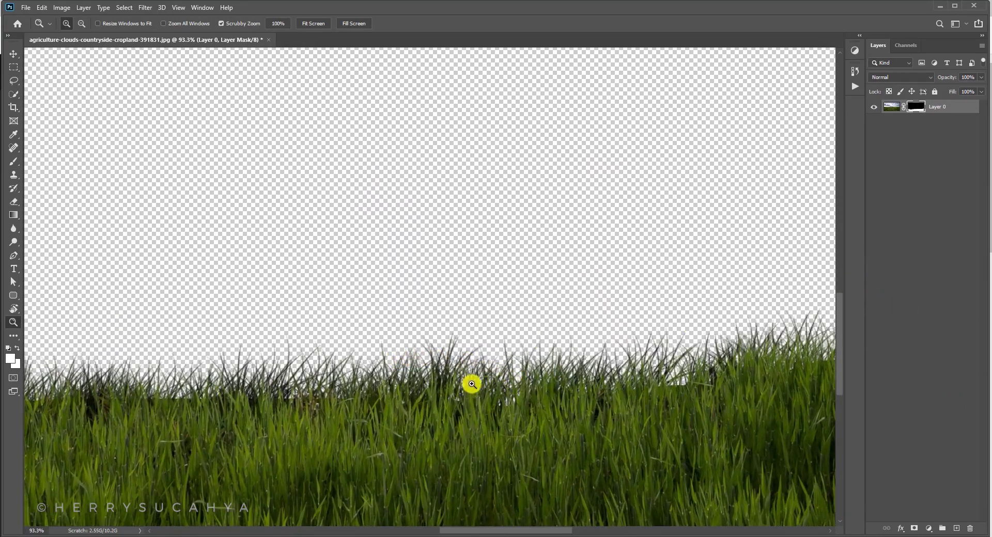
drag(531, 370, 493, 388)
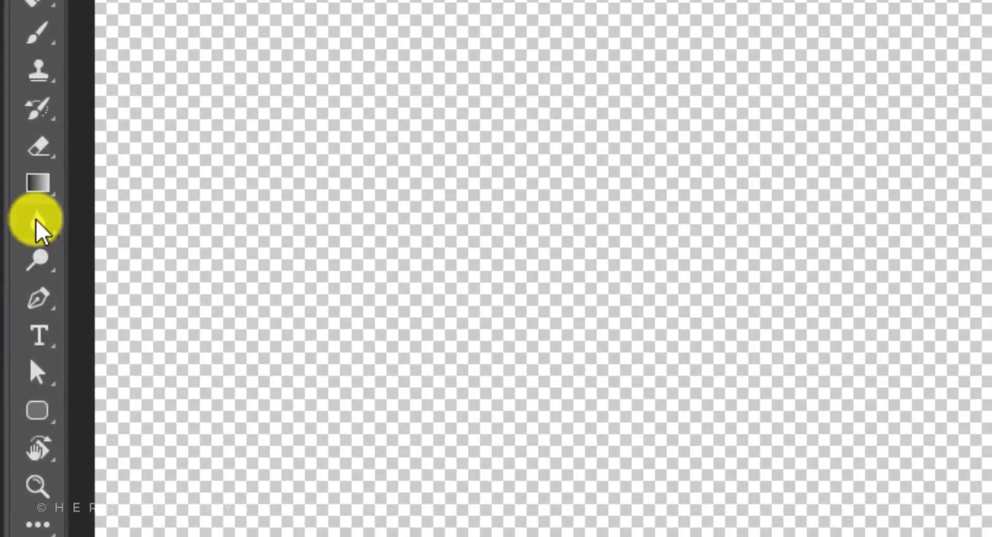
Step: Activate the Blur tool and set its strength to 50%
right_click(39, 230)
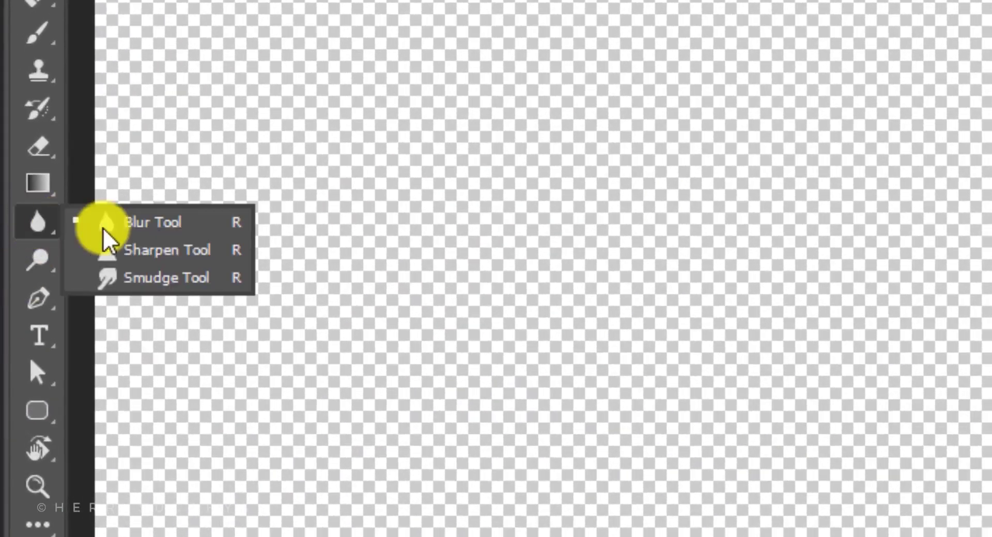
click(103, 228)
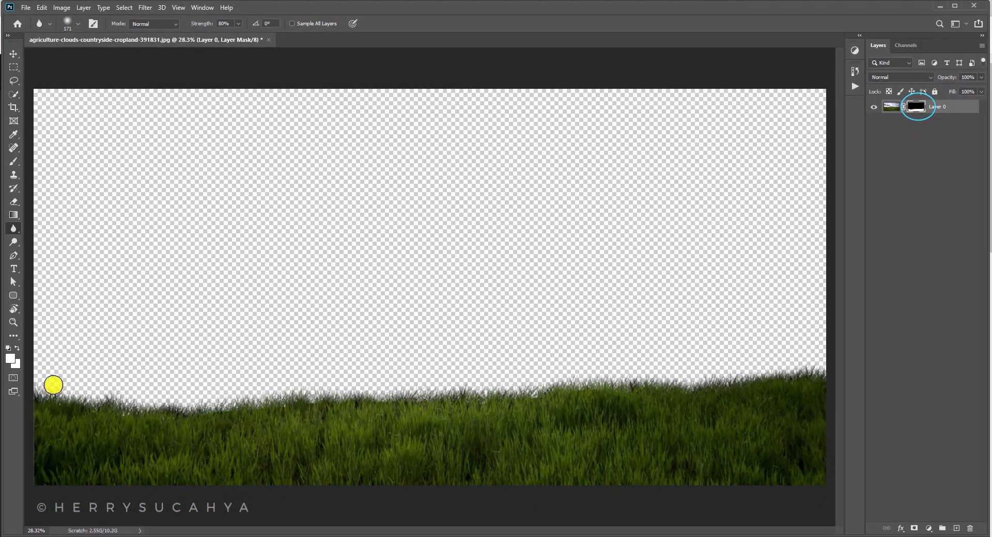
click(195, 22)
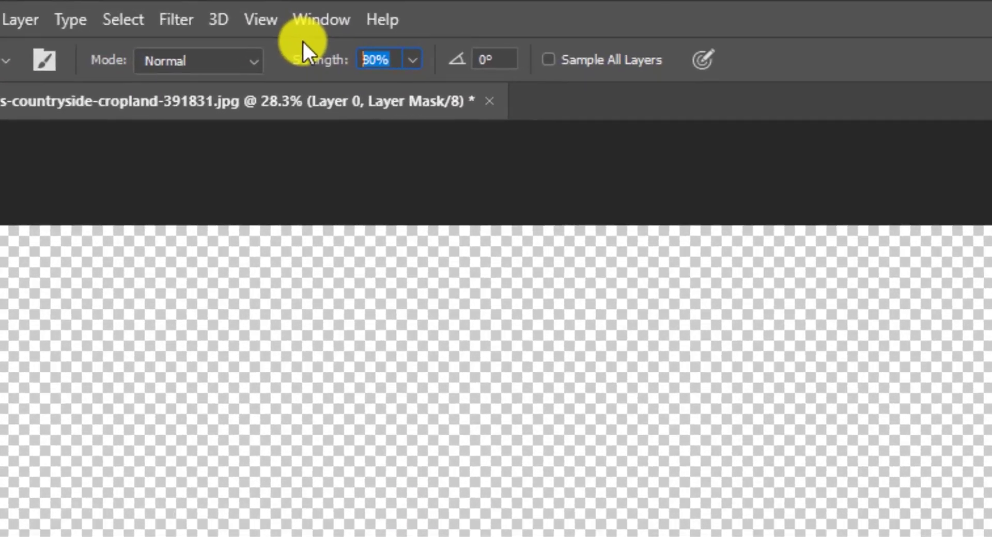
text(50)
key(Return)
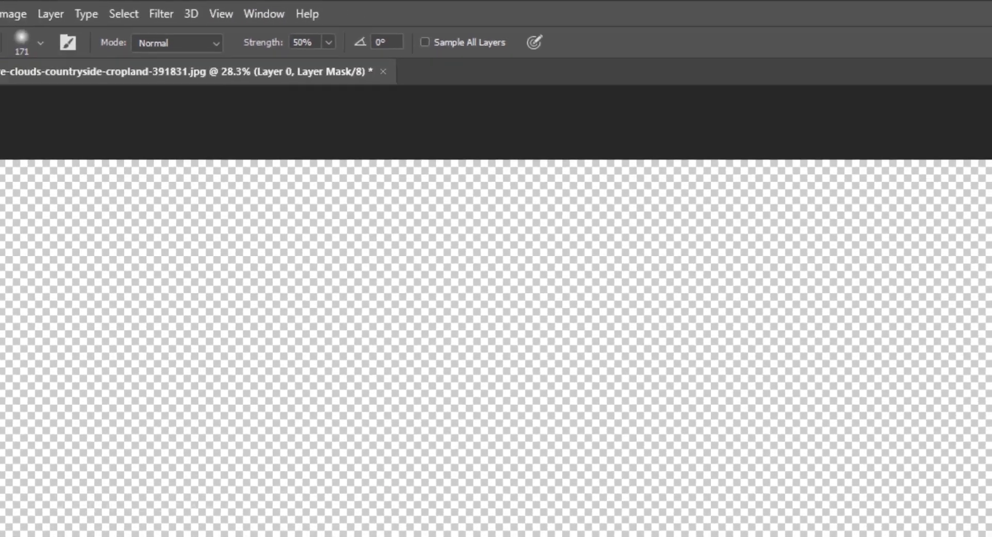
Step: Enlarge the Blur tool's brush to 400 px and soften the layer mask along the upper edge of the grass
key(bracketright)
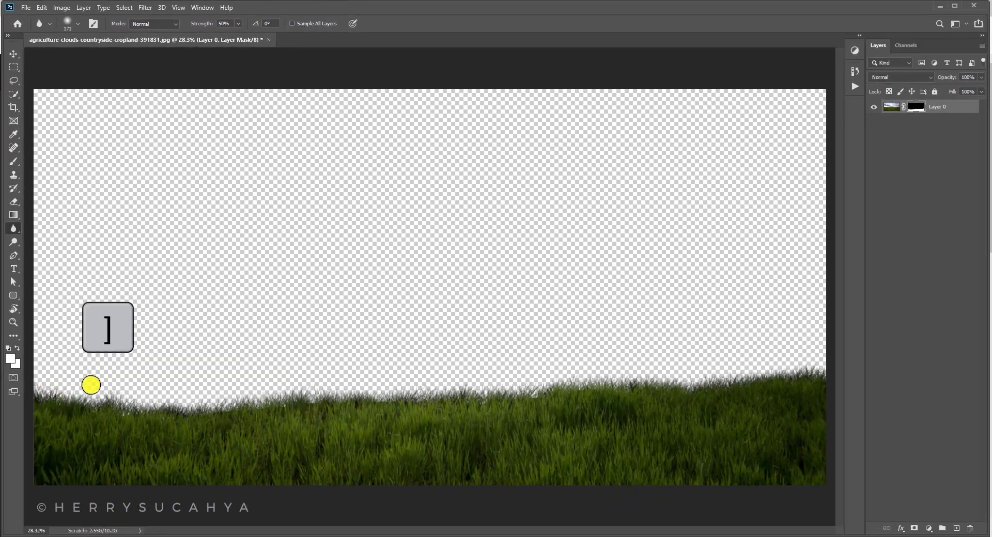
key(bracketright)
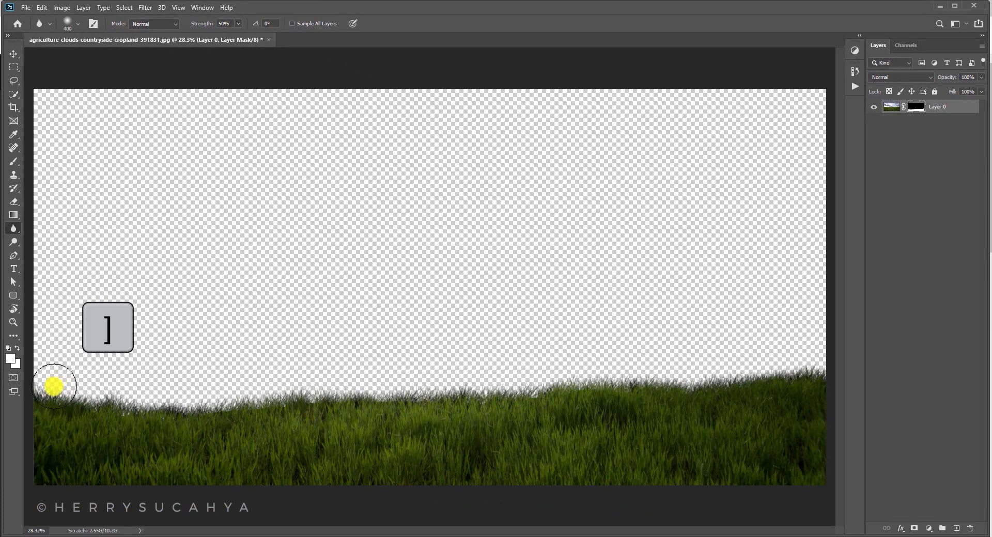
mouse_move(44, 390)
mouse_down()
mouse_move(237, 403)
mouse_move(381, 386)
mouse_move(838, 367)
mouse_move(796, 374)
mouse_move(807, 367)
mouse_move(805, 306)
mouse_move(539, 353)
mouse_move(815, 369)
mouse_move(679, 384)
mouse_move(179, 404)
mouse_move(8, 382)
mouse_up()
Step: Compare the grass edge up close with and without the blur strokes by switching between the last Brush and last Blur history states
key(z)
mouse_move(274, 403)
mouse_down()
mouse_move(361, 366)
mouse_move(322, 383)
mouse_move(821, 237)
mouse_up()
click(855, 71)
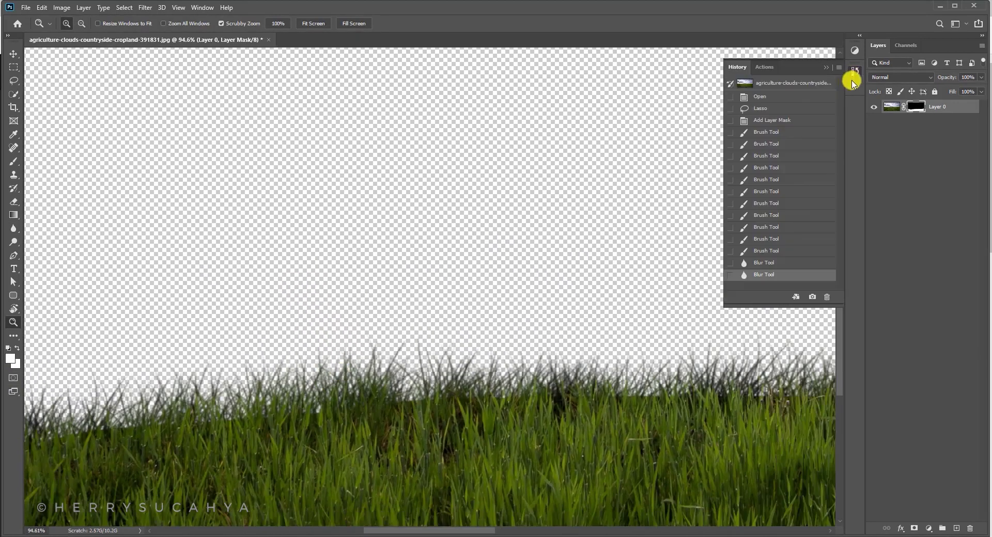
click(775, 252)
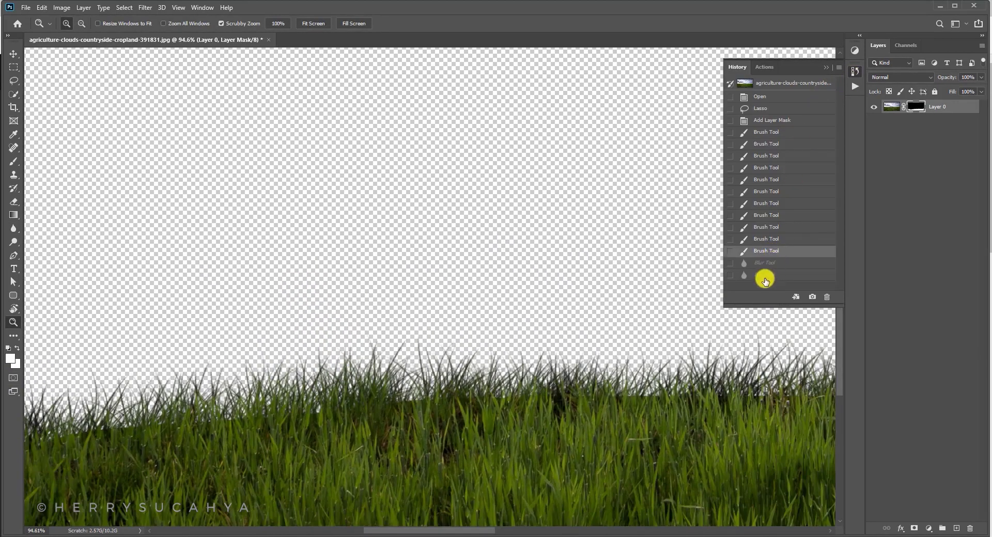
click(766, 279)
click(776, 252)
scroll(490, 360, up, 5)
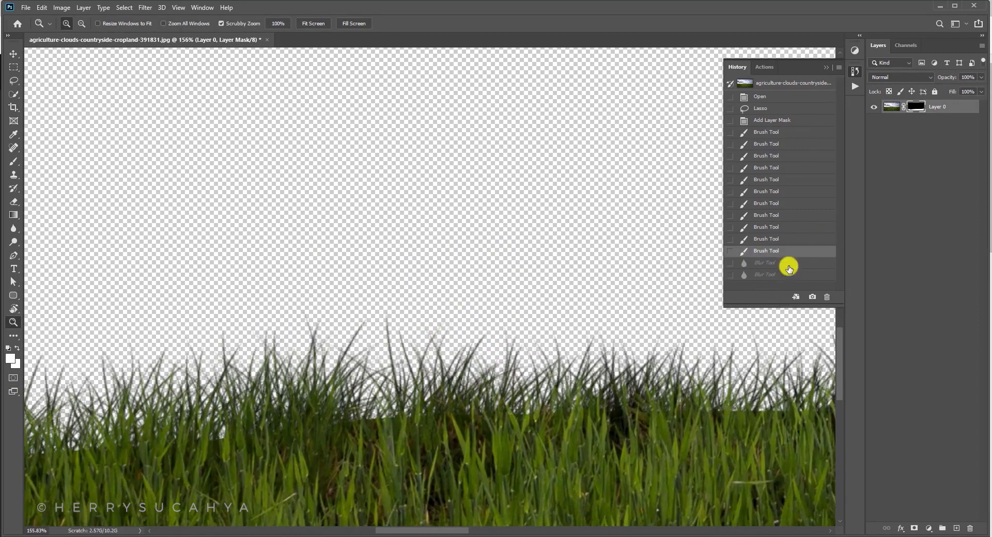
click(765, 275)
click(769, 252)
click(772, 277)
click(775, 251)
drag(721, 394, 631, 367)
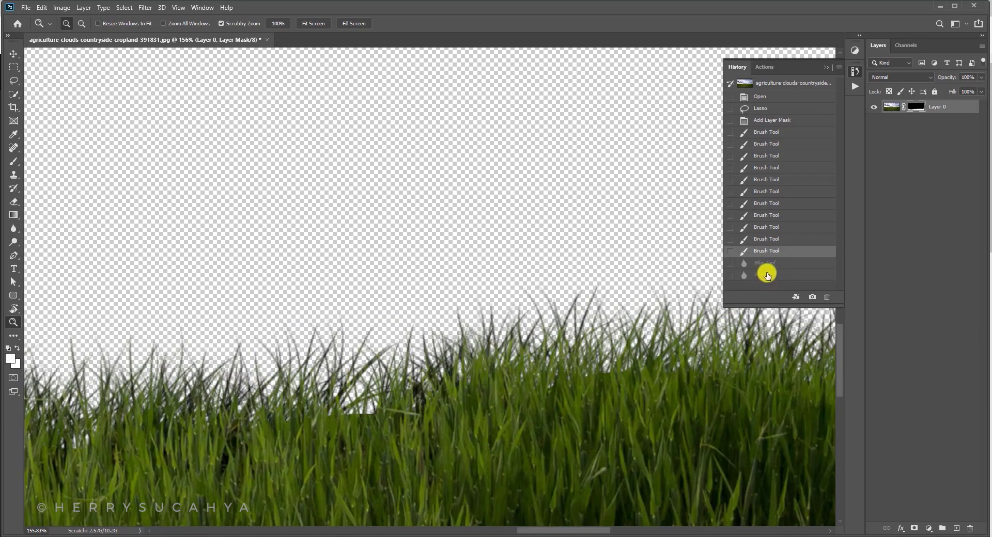
click(767, 275)
drag(587, 312, 613, 361)
drag(493, 359, 451, 360)
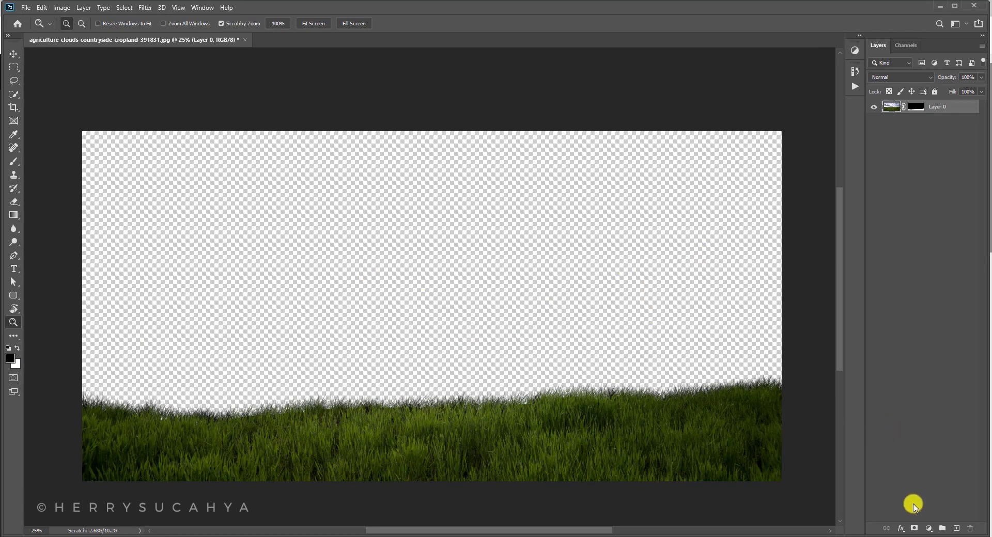
Step: Add a Solid Color fill layer in bright cyan (26deff) and place it beneath Layer 0
click(930, 530)
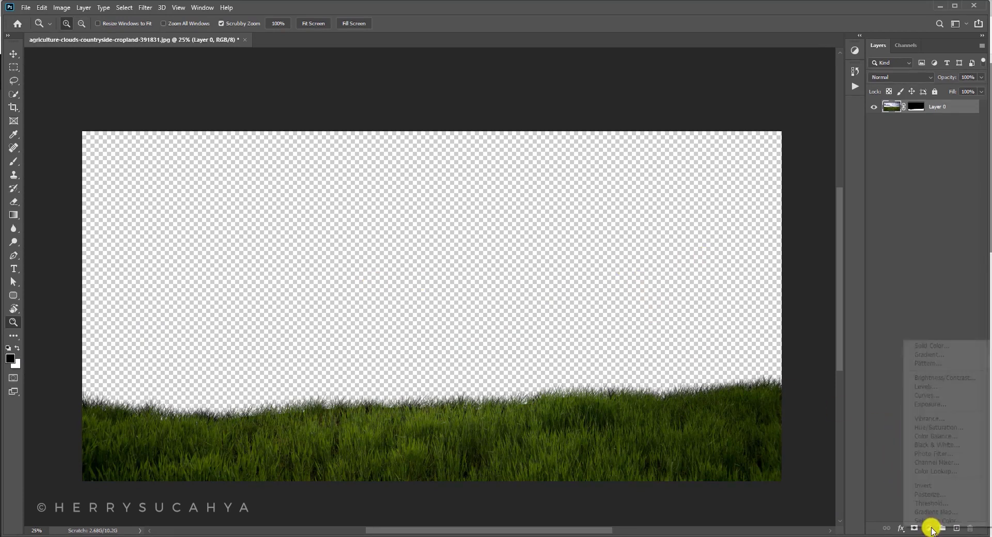
click(936, 350)
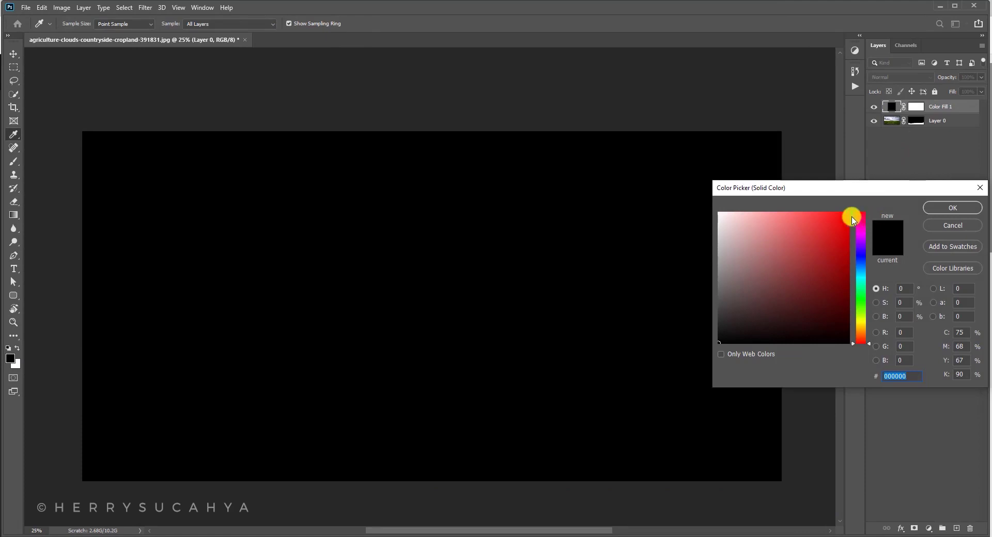
click(863, 275)
drag(829, 234, 830, 212)
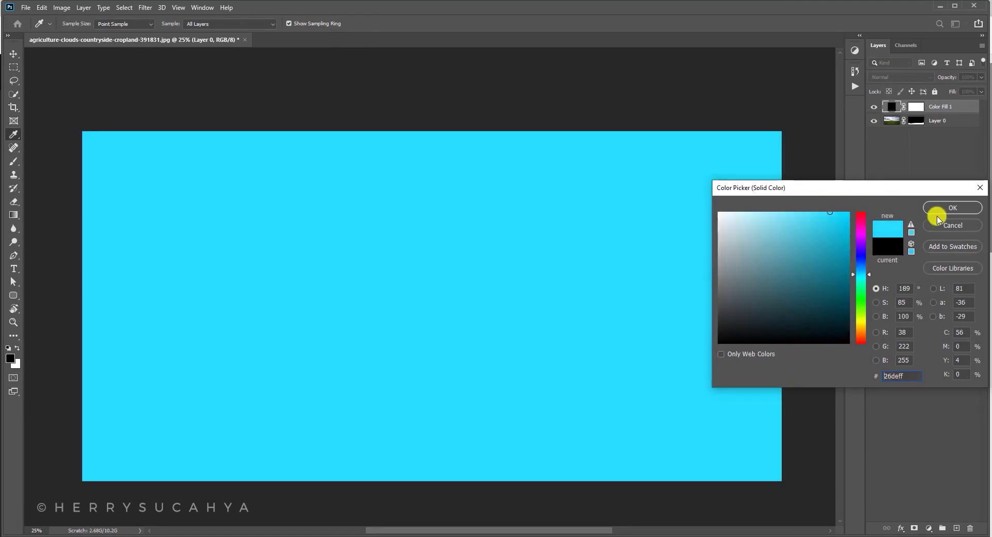
click(945, 207)
drag(942, 106, 944, 133)
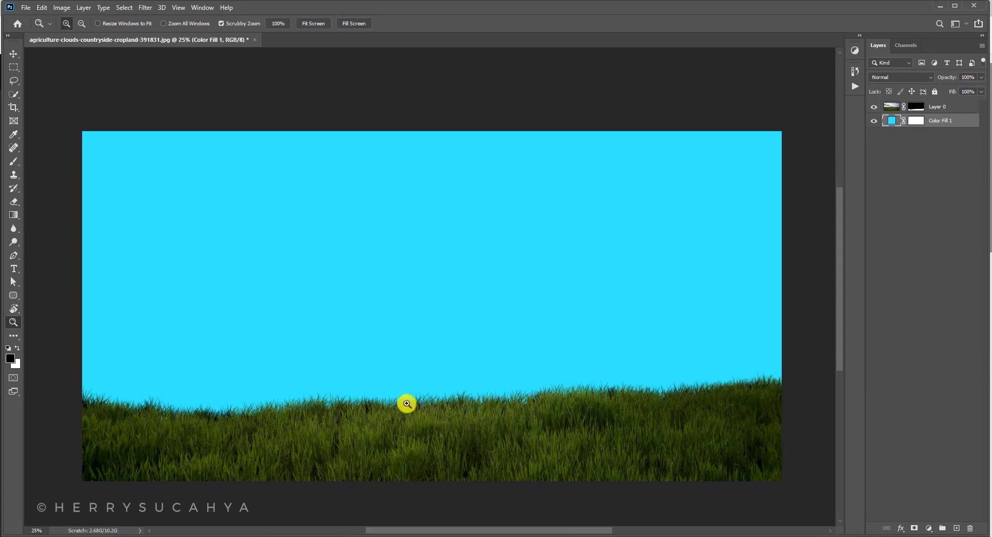
Step: Try softening Layer 0's mask further with several Blur strokes at 400 px and 50% strength along the grass edge
drag(408, 404, 638, 362)
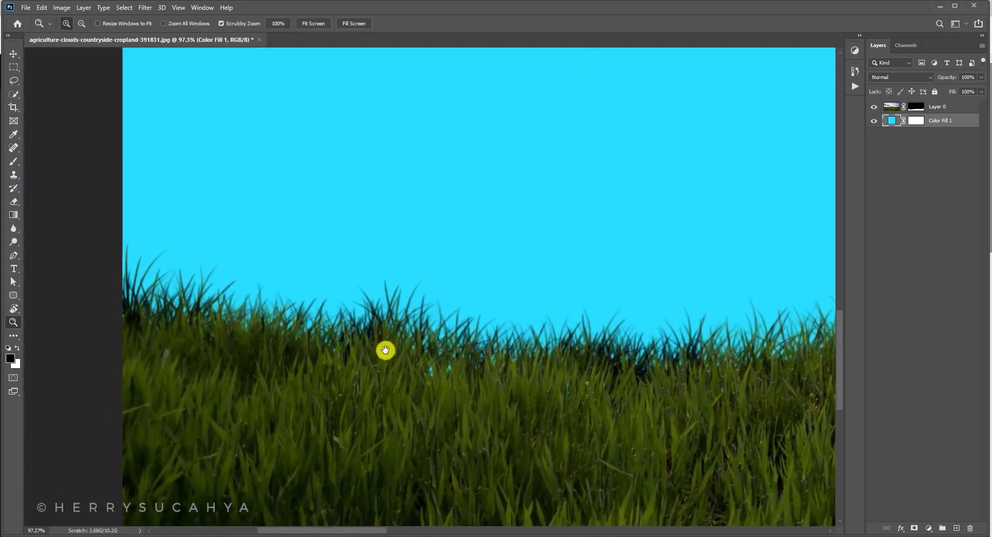
drag(386, 351, 599, 342)
drag(539, 332, 381, 332)
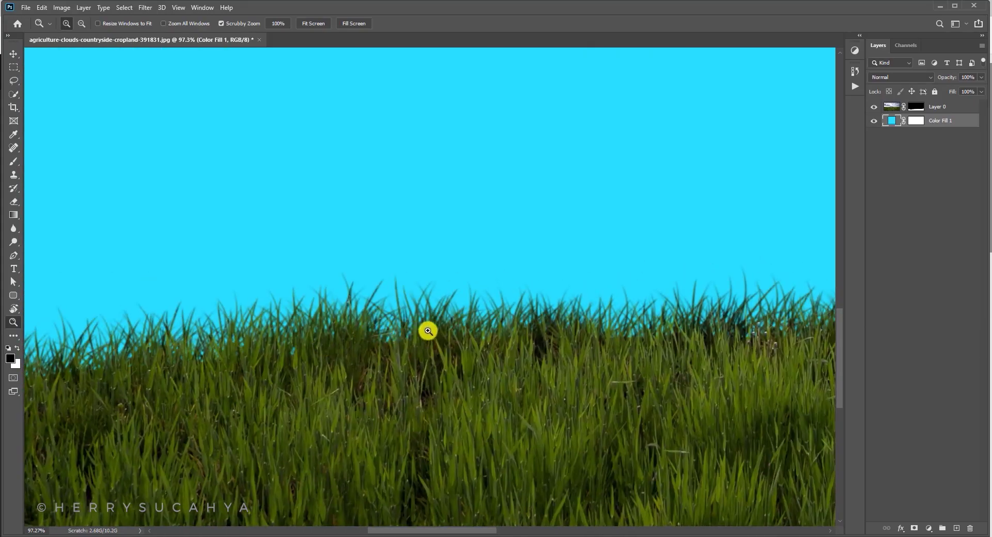
scroll(478, 310, down, 4)
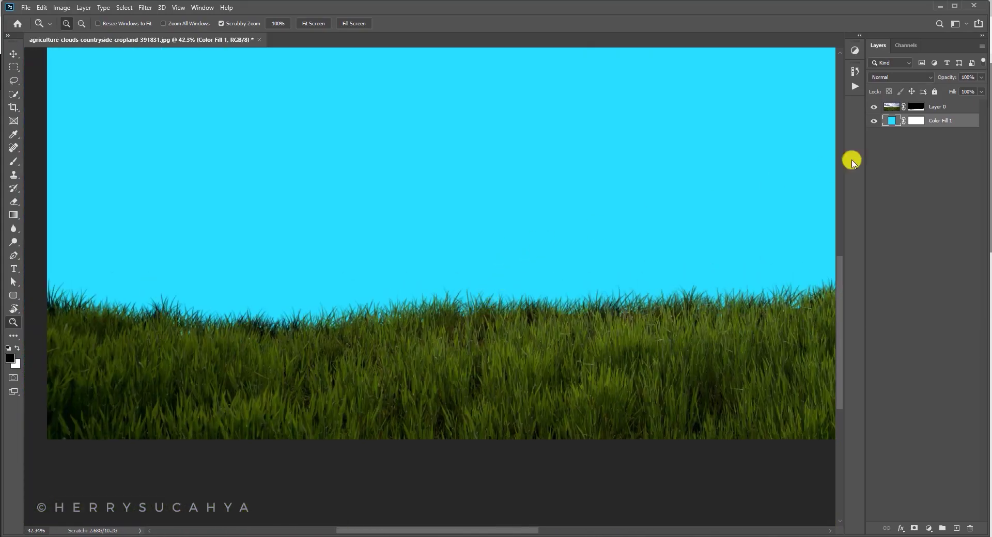
click(916, 106)
click(13, 230)
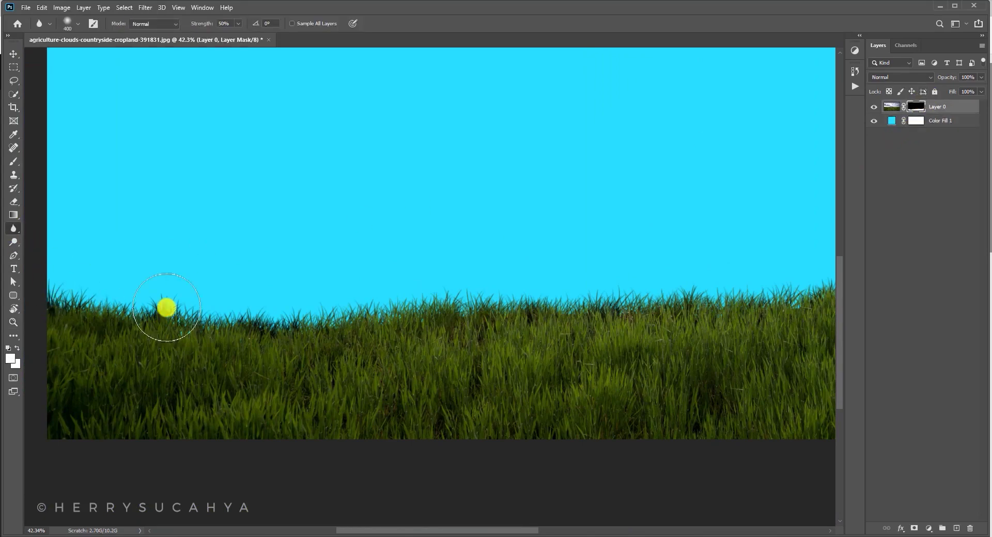
drag(137, 303, 235, 304)
drag(461, 295, 205, 309)
mouse_move(191, 336)
mouse_down()
mouse_move(496, 319)
mouse_move(428, 316)
mouse_up()
drag(428, 316, 104, 341)
mouse_move(208, 336)
mouse_down()
mouse_move(744, 296)
mouse_move(491, 326)
mouse_move(200, 325)
mouse_move(430, 317)
mouse_up()
Step: Compare the grass edge with and without the extra blurring, and revert to the Layer Order history state before those strokes
key(z)
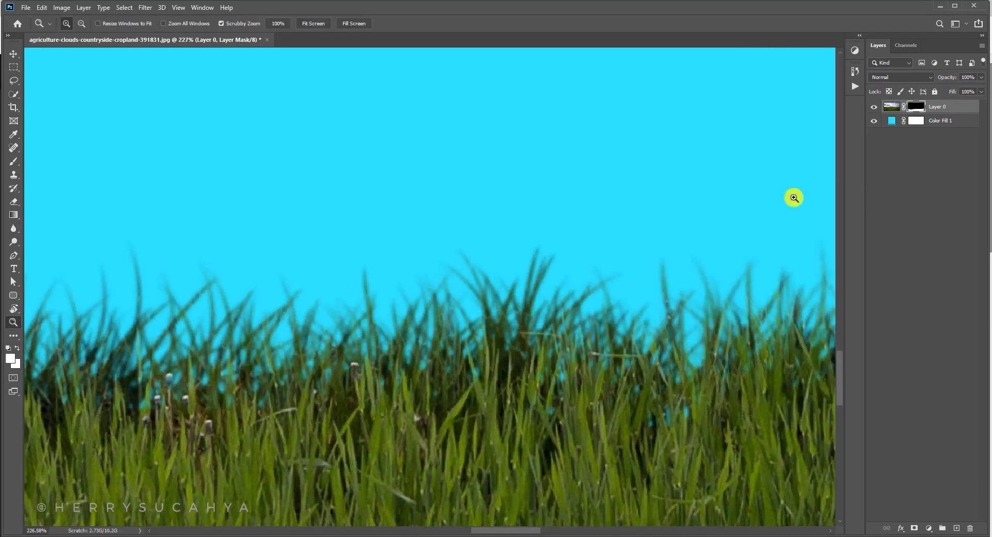
click(861, 74)
click(766, 213)
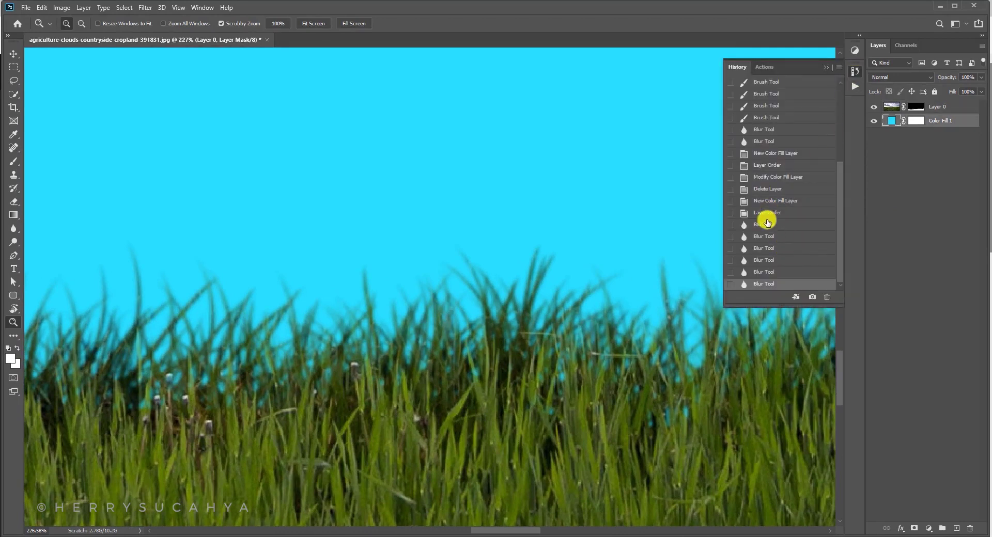
click(759, 283)
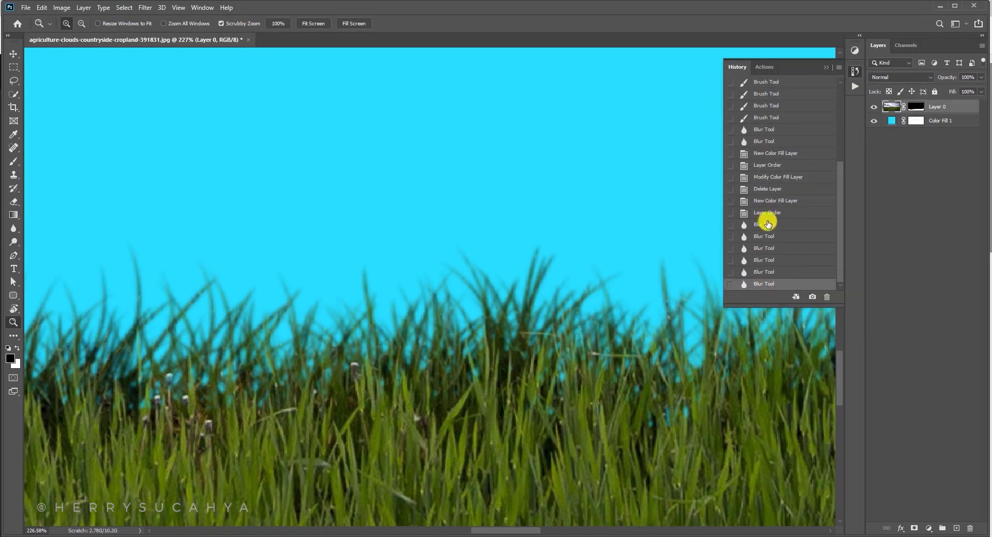
click(764, 225)
click(766, 213)
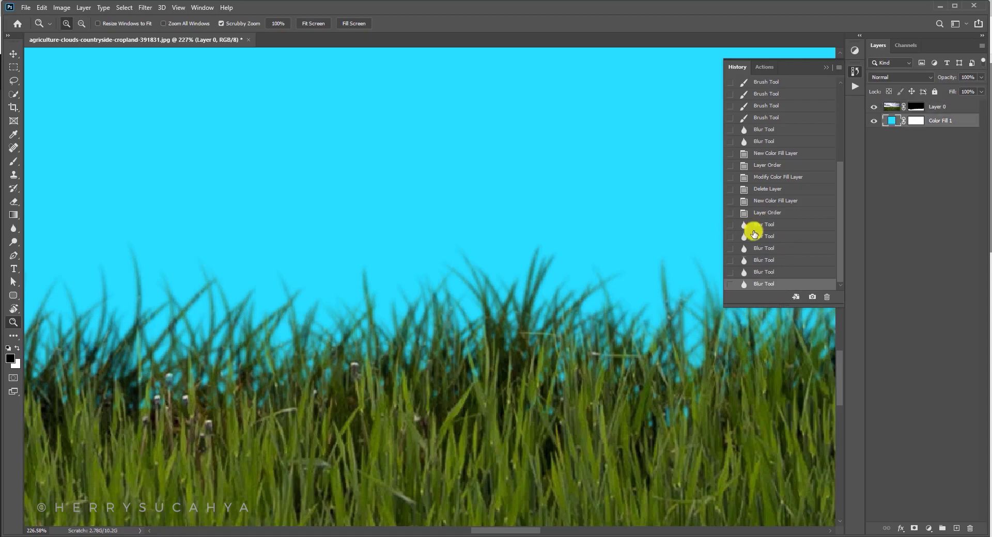
drag(504, 334, 489, 338)
drag(538, 316, 524, 330)
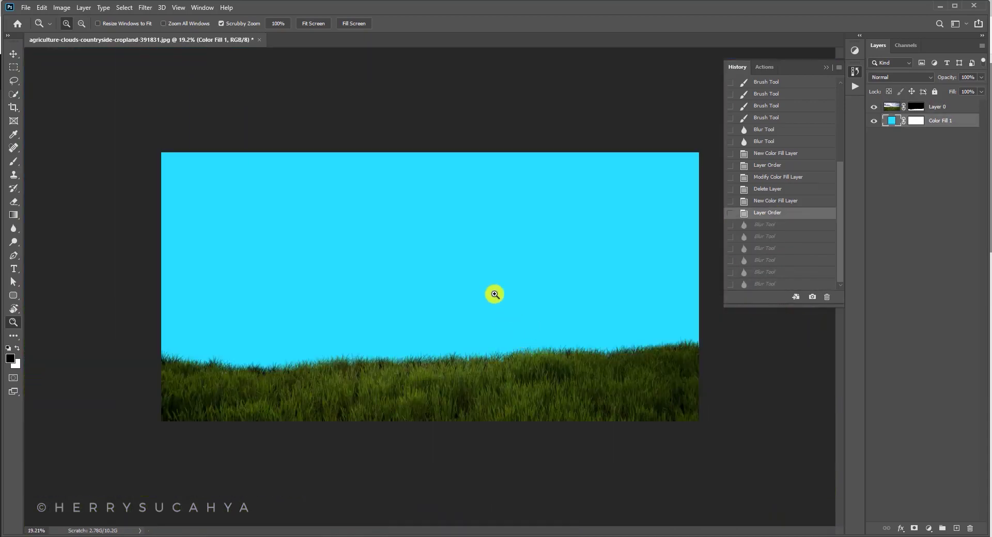